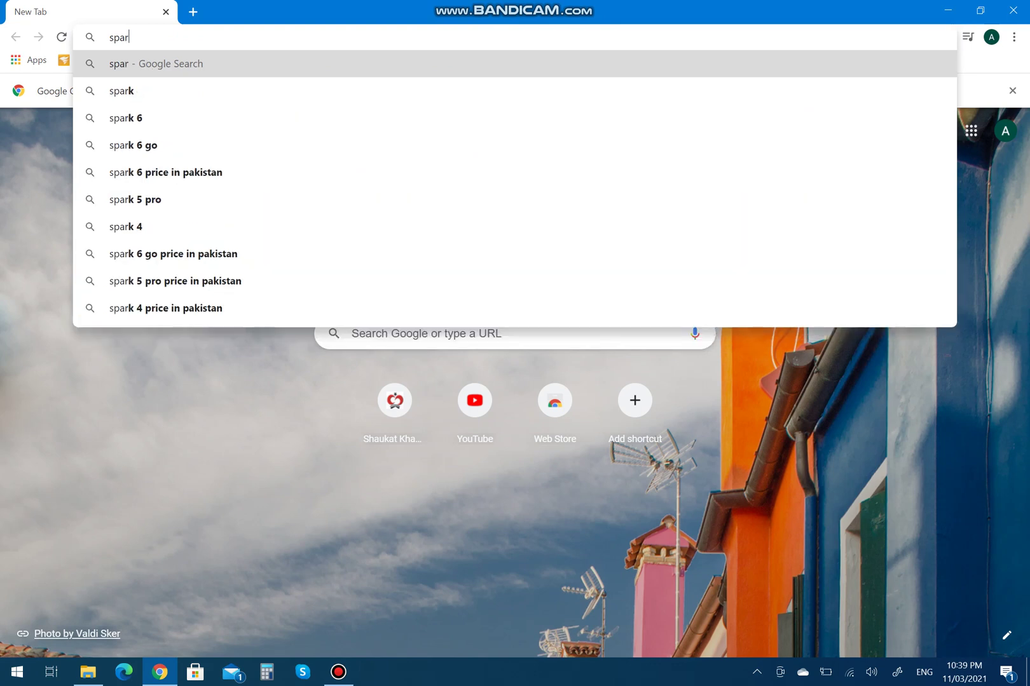
# Step: Search Google for "spark adobe" and open the Adobe Spark website from the results
pyautogui.write('ado')
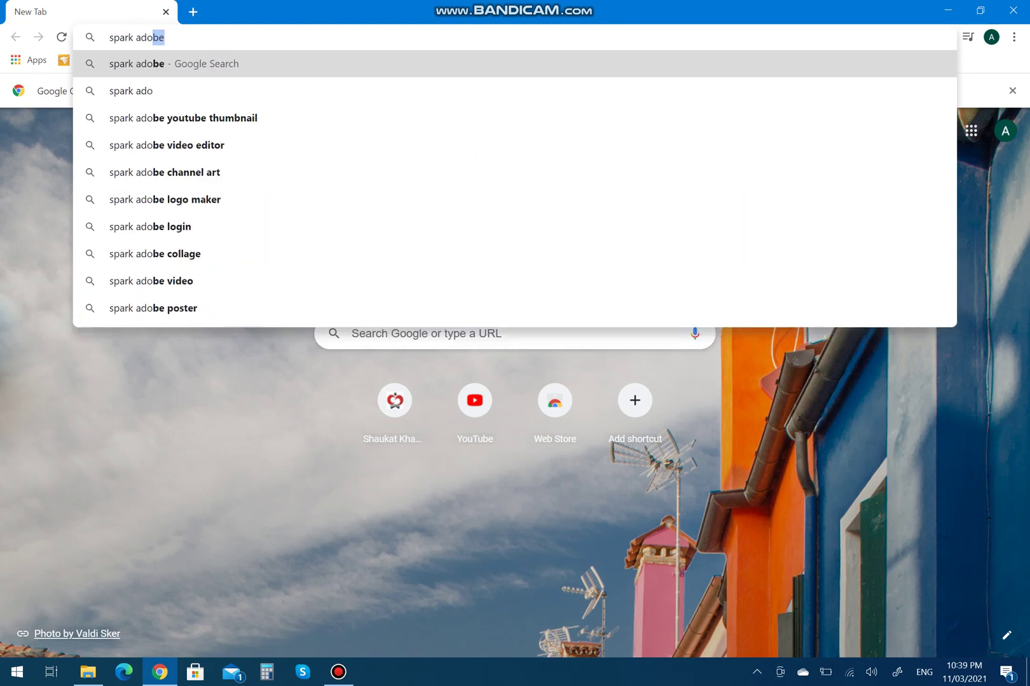
pyautogui.press('Return')
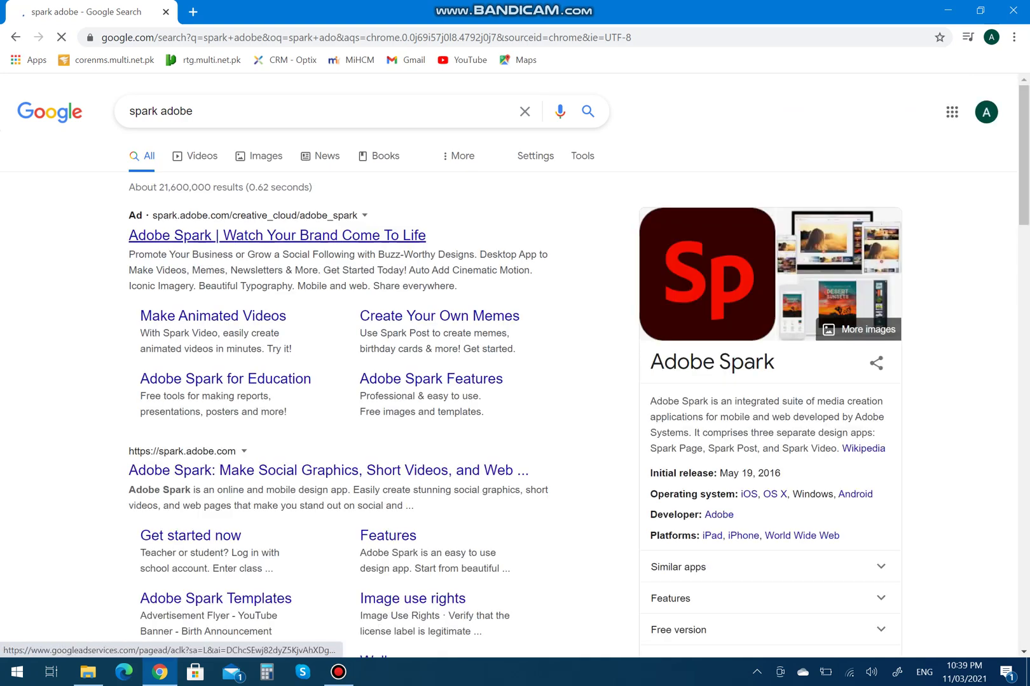
pyautogui.click(276, 236)
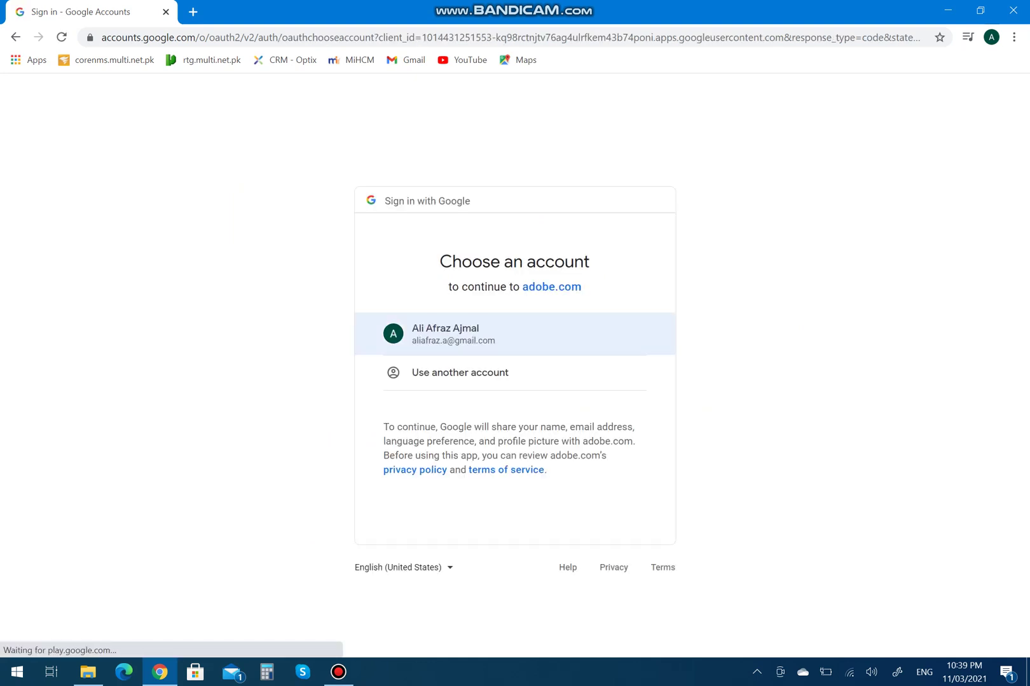
# Step: Sign in with the listed Google account, then dismiss the onboarding question and the welcome tour
pyautogui.press('Return')
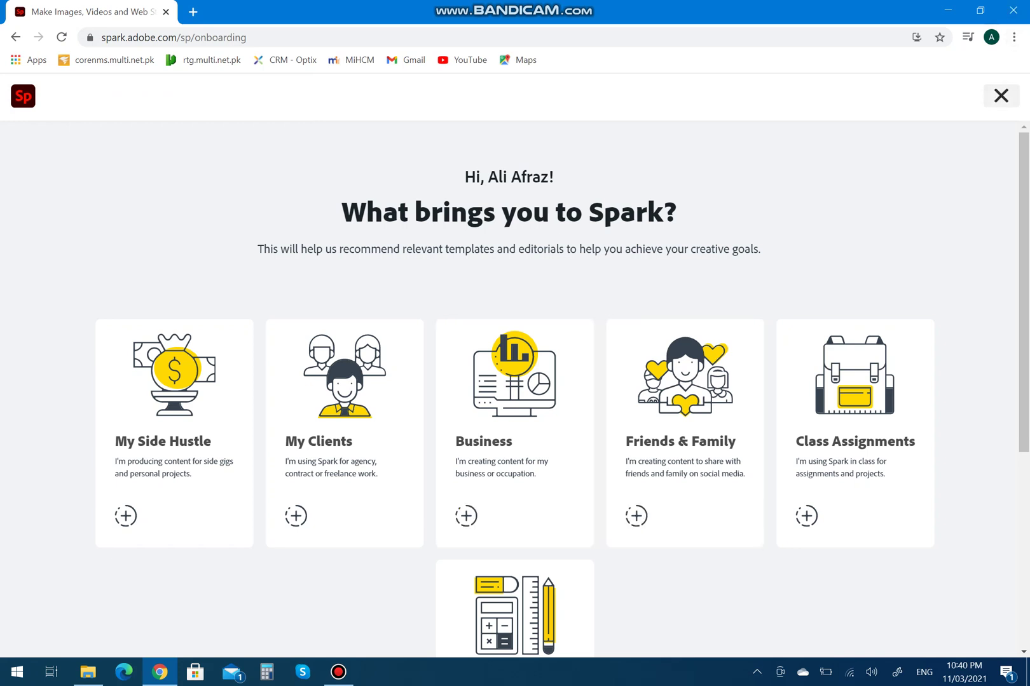
pyautogui.click(1001, 95)
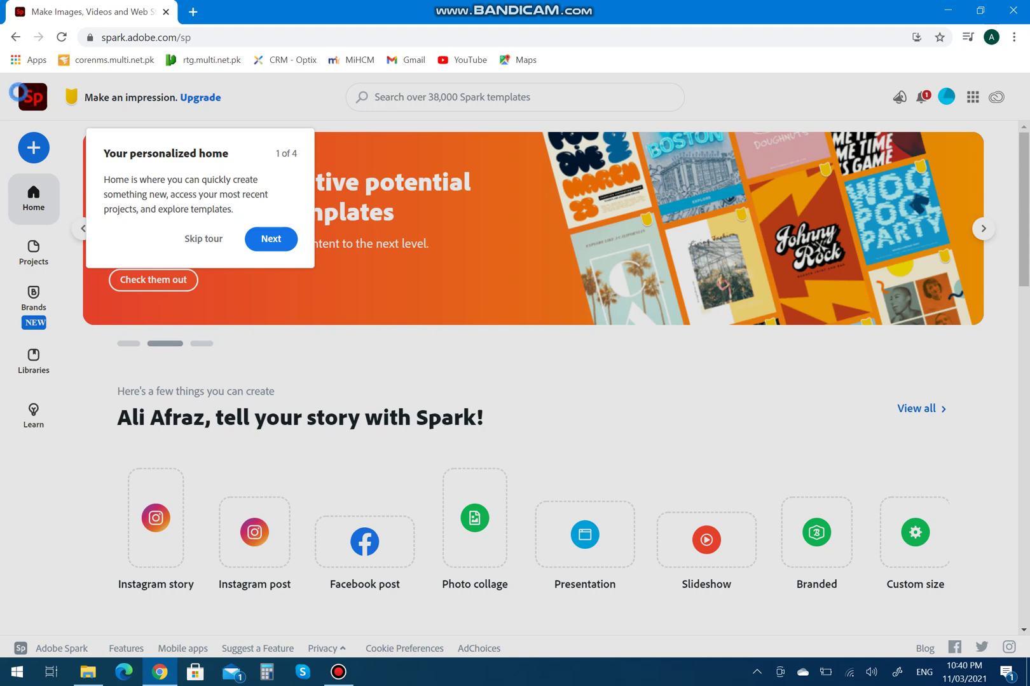
pyautogui.click(271, 239)
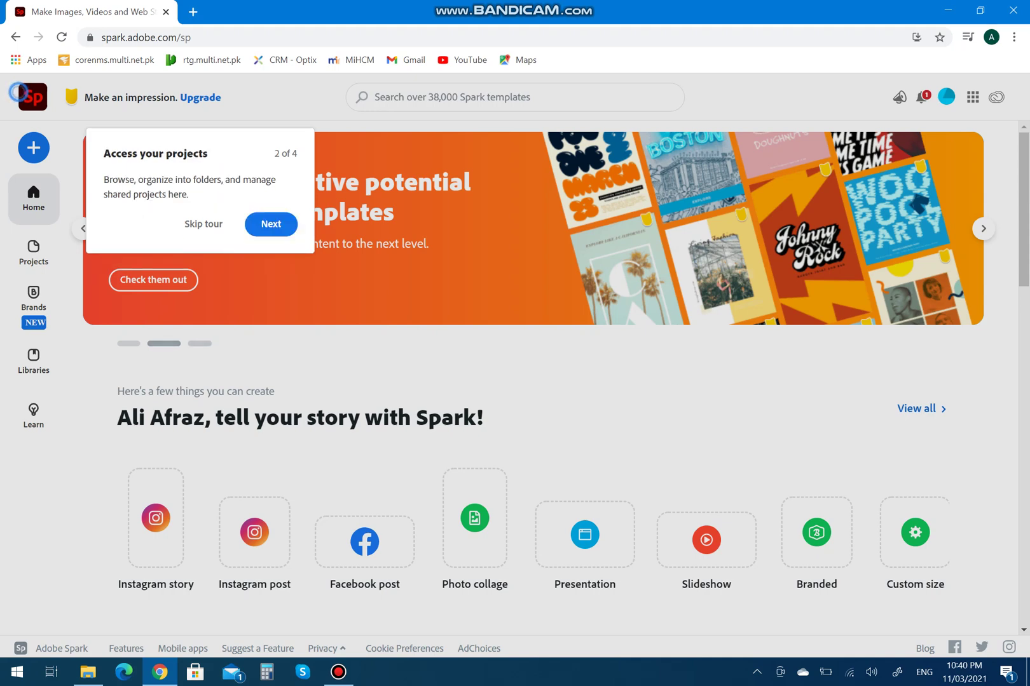
pyautogui.press('Escape')
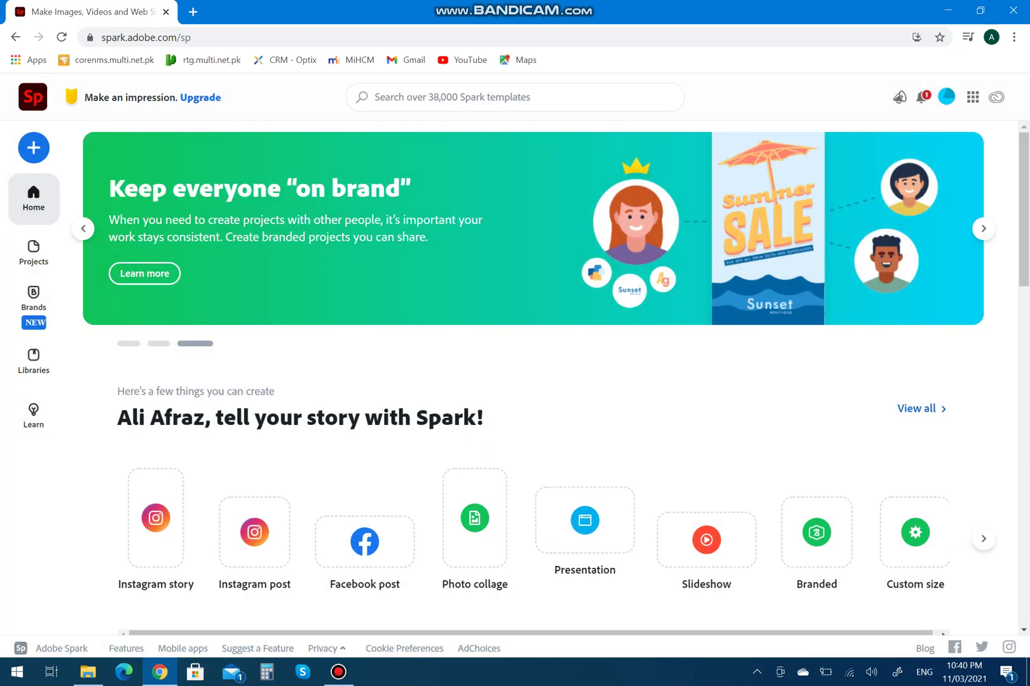
# Step: Create a new Presentation page and set a free "rainbow" photo of a rainbow under dark clouds as its cover
pyautogui.click(585, 520)
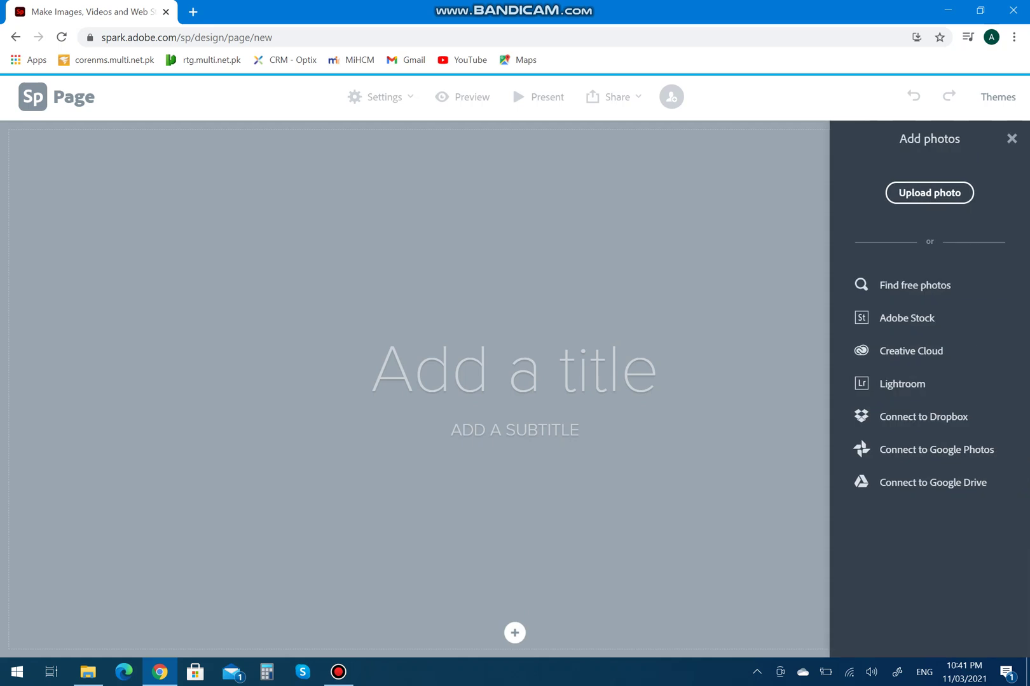
pyautogui.click(896, 283)
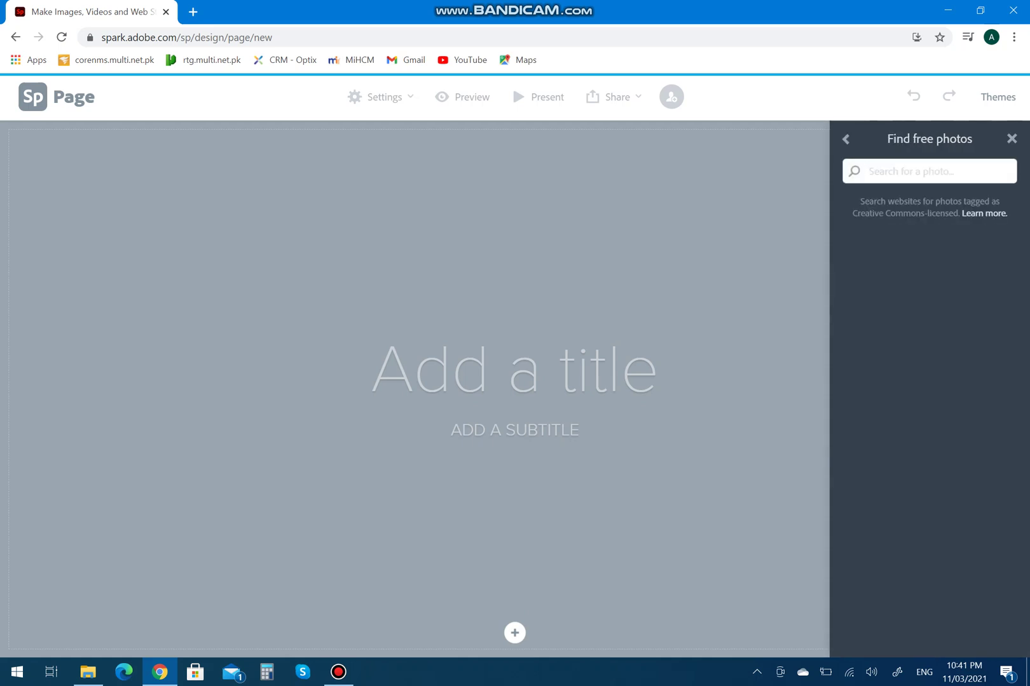
pyautogui.write('rainbow')
pyautogui.press('Return')
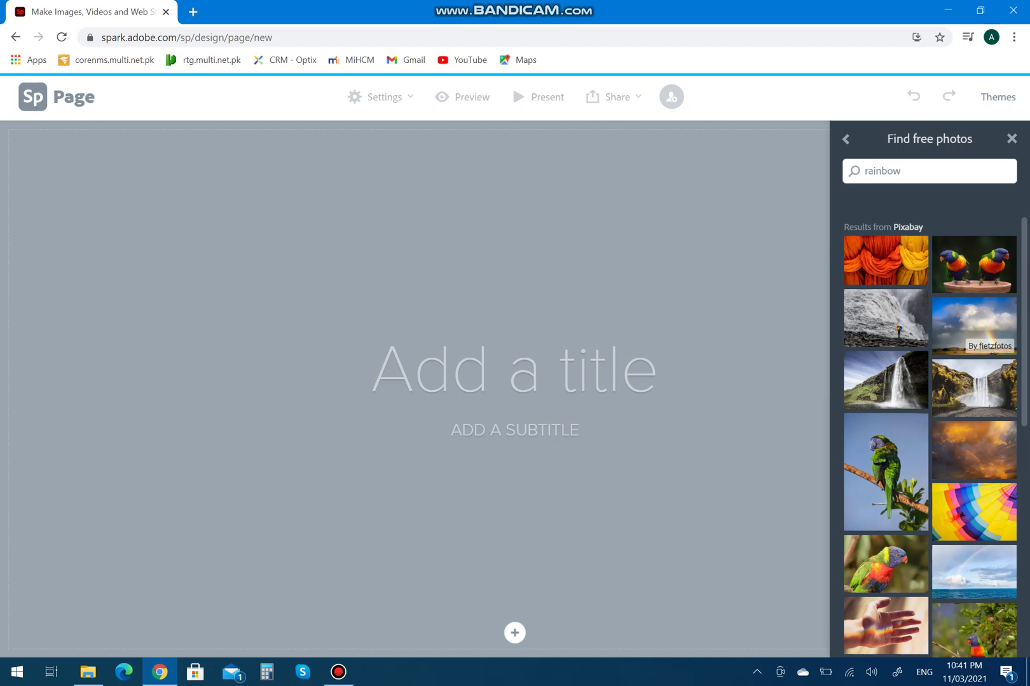
pyautogui.click(974, 325)
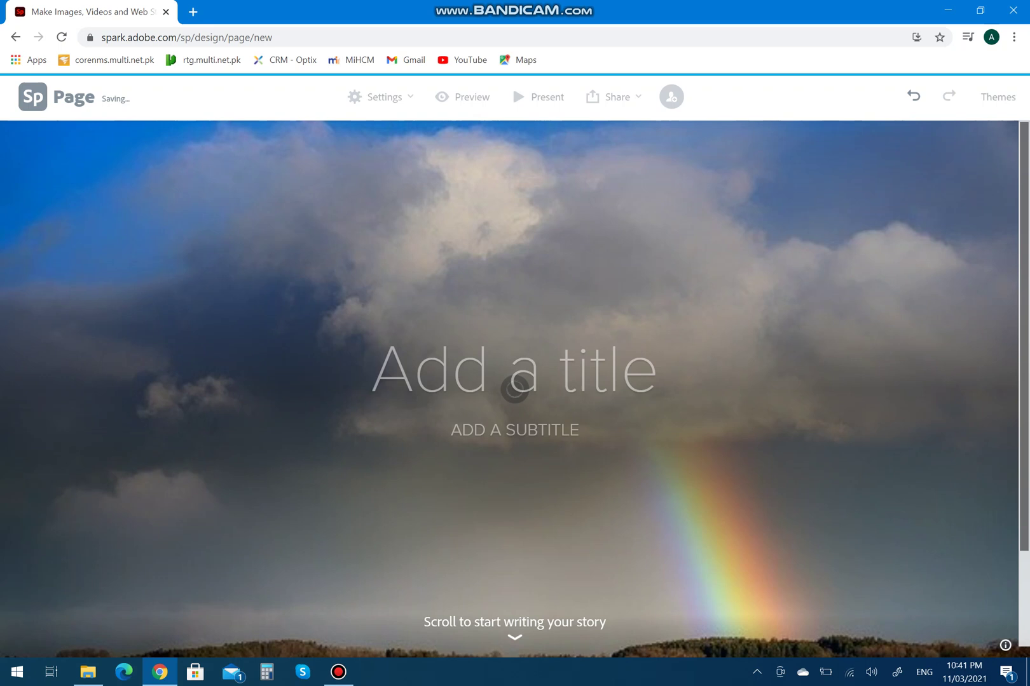
# Step: Give the cover the title "Rainbow" and the subtitle "BEAUTY"
pyautogui.write('Rainbow ')
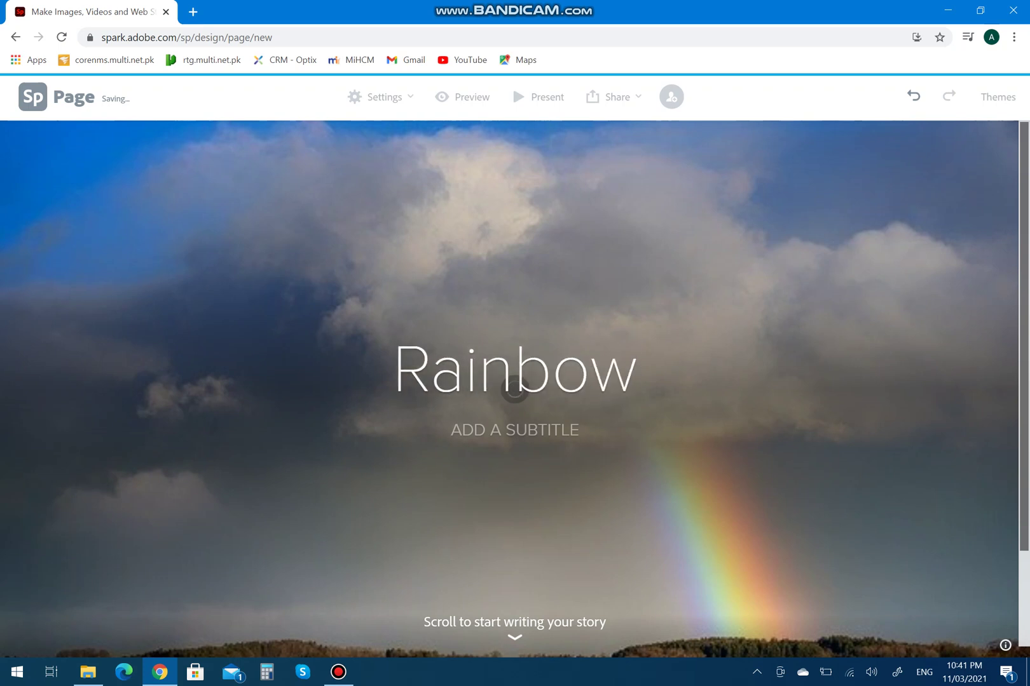
pyautogui.write('BEAUTY')
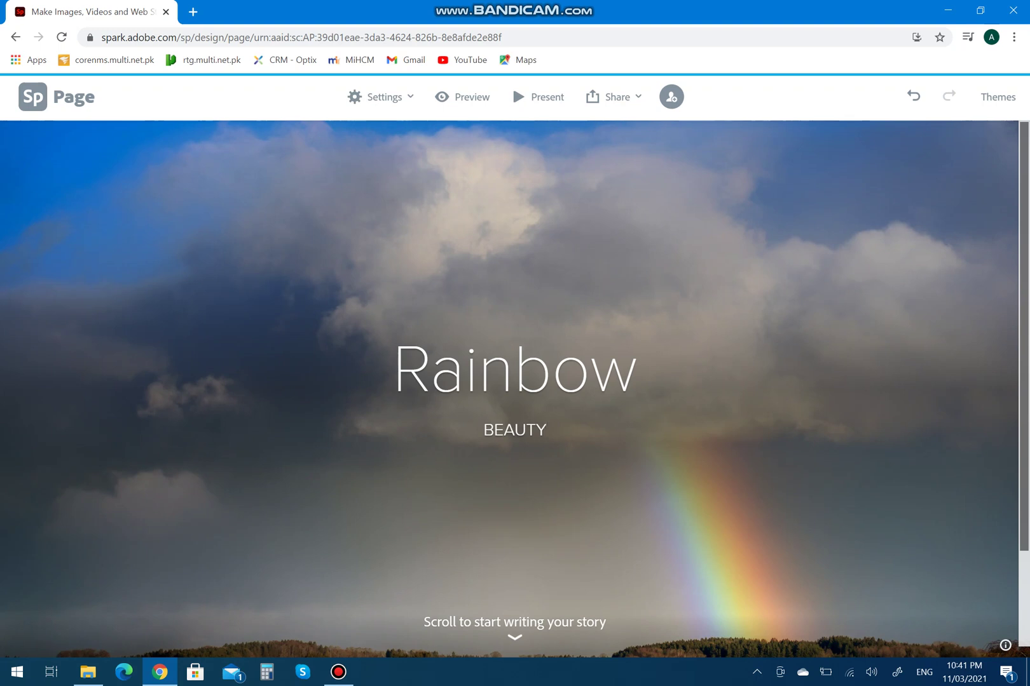
pyautogui.press('Return')
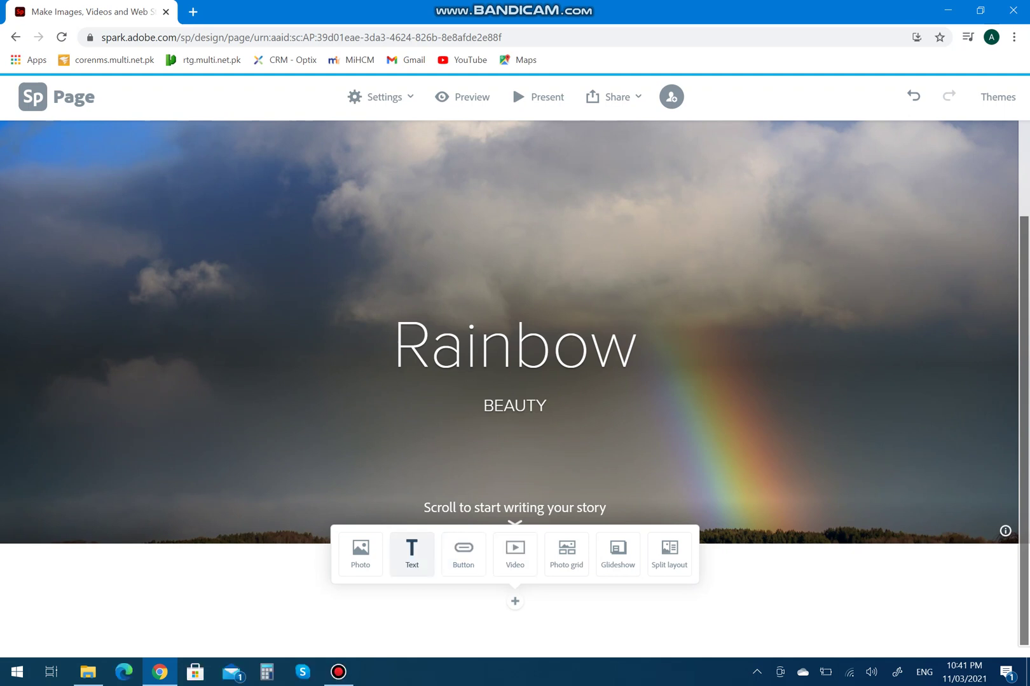
# Step: Add text below the cover with the paragraphs "Rainbows appear after the rain ." and "It has beautiful colors in it ."
pyautogui.scroll(-1, 515, 330)
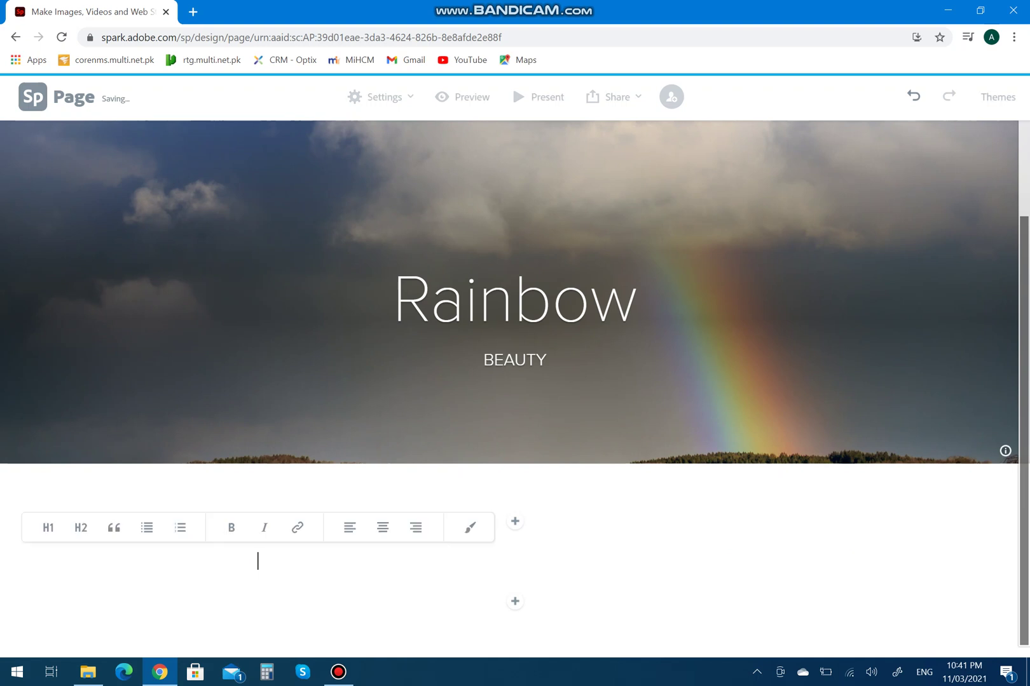
pyautogui.write('Rain')
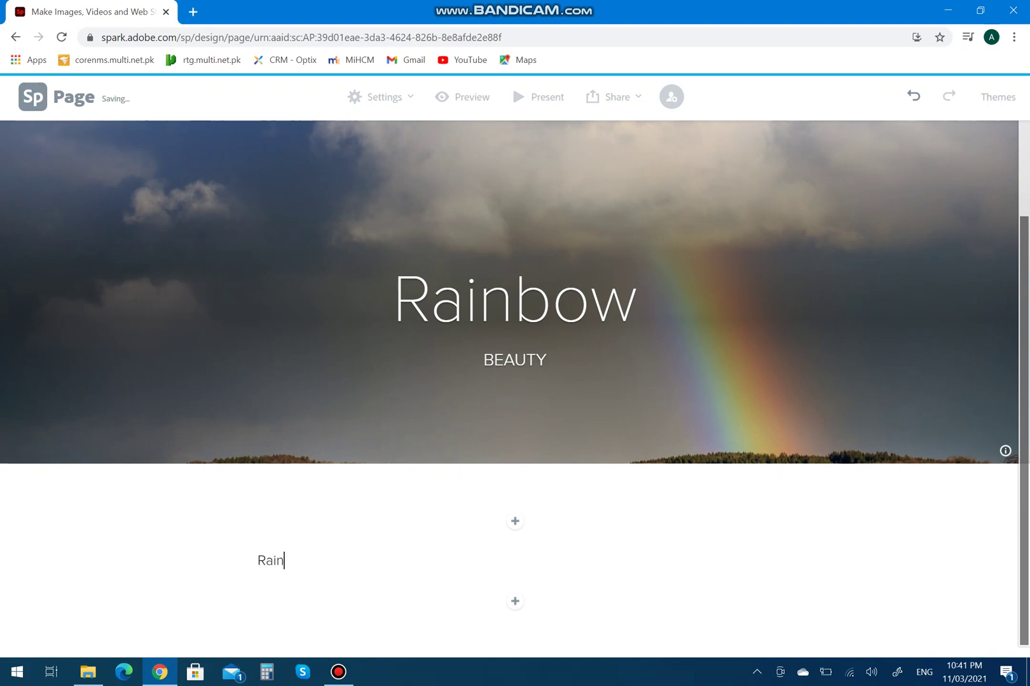
pyautogui.write('bows appear after')
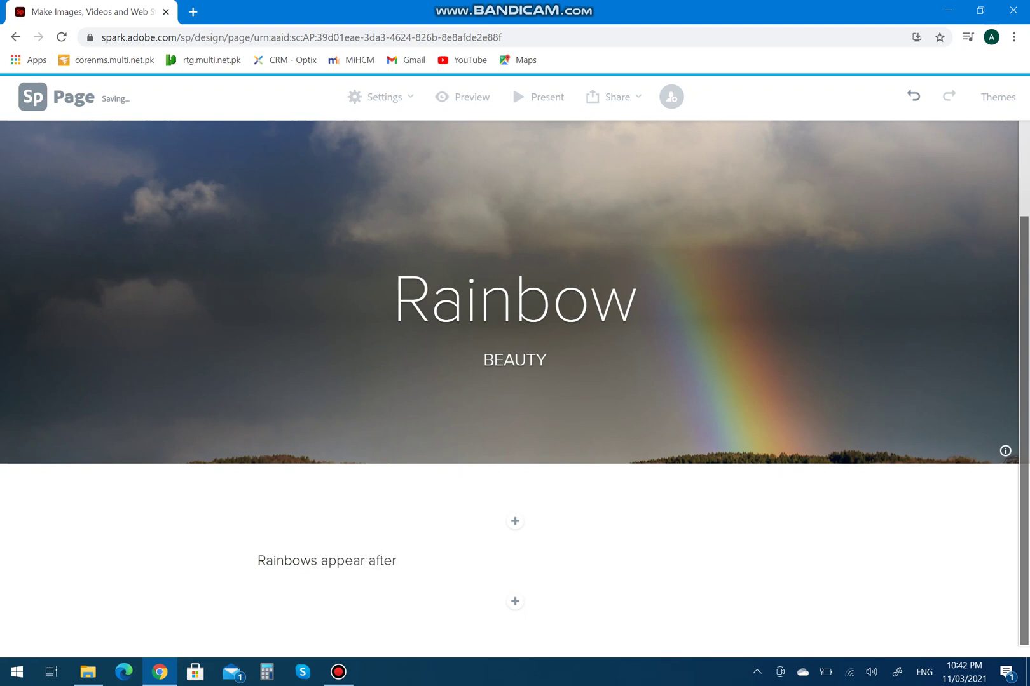
pyautogui.write(' the rain .')
pyautogui.press('Return')
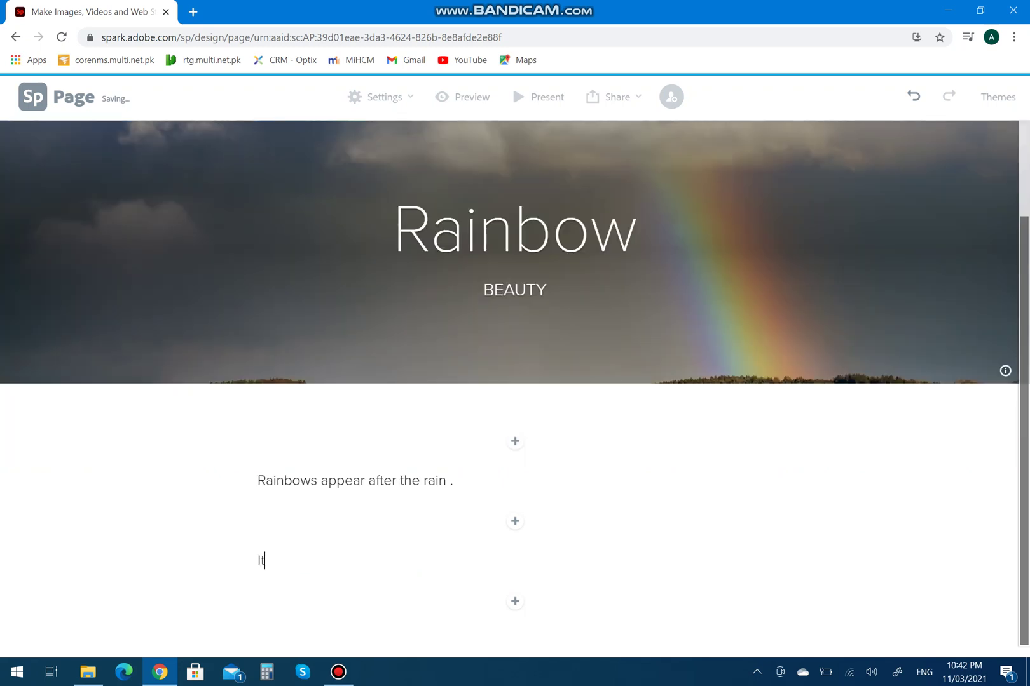
pyautogui.write('It has beautiful colors in')
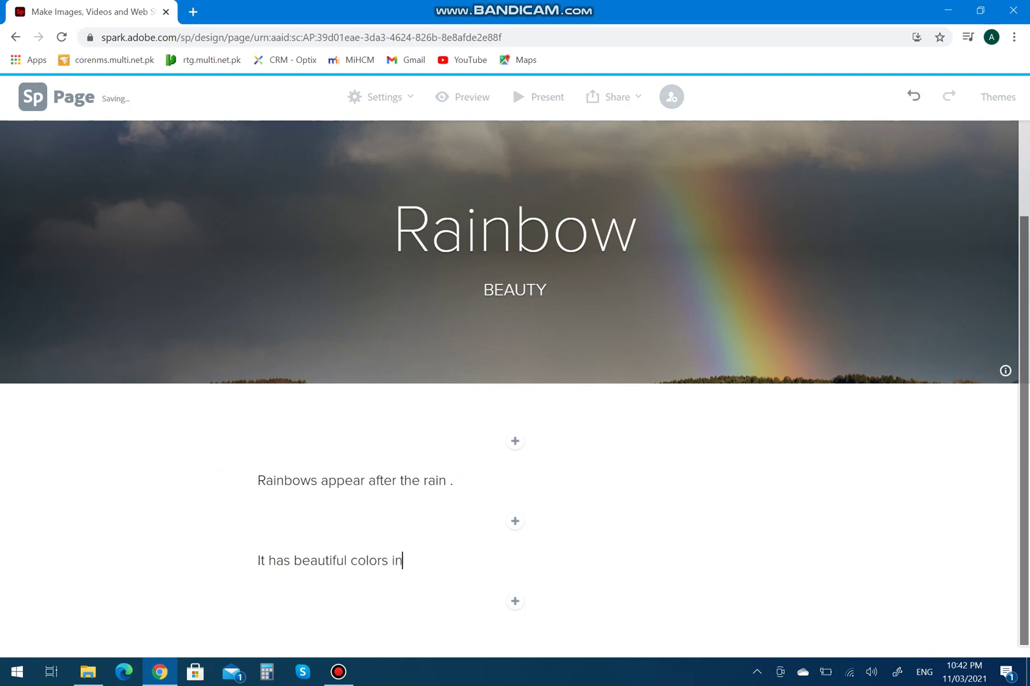
pyautogui.write(' it .')
pyautogui.press('Return')
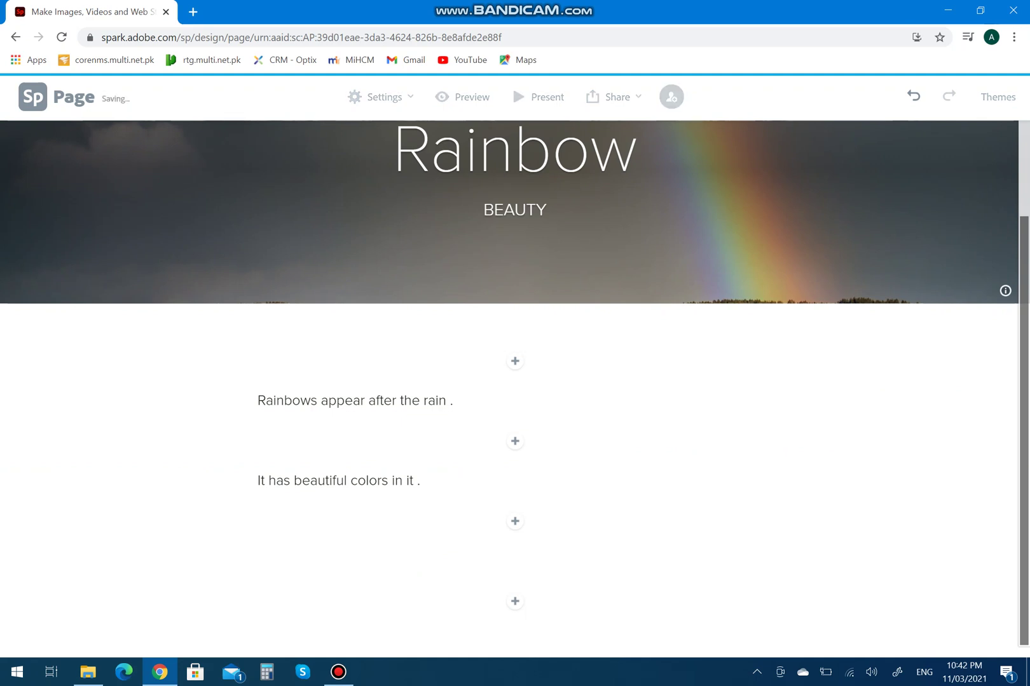
pyautogui.click(514, 361)
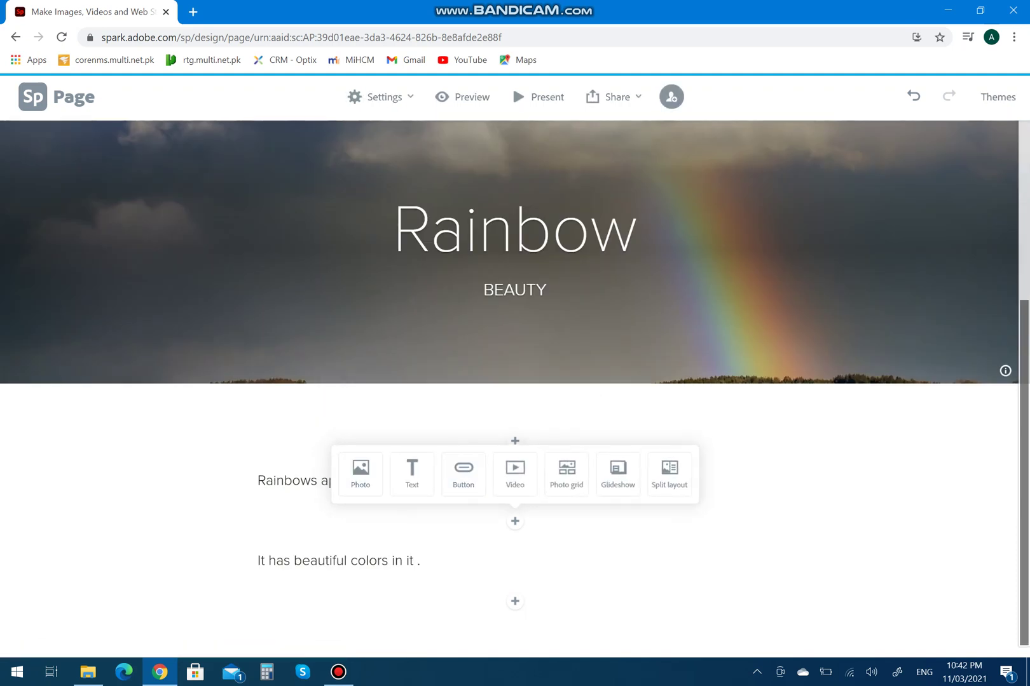
pyautogui.scroll(4, 515, 381)
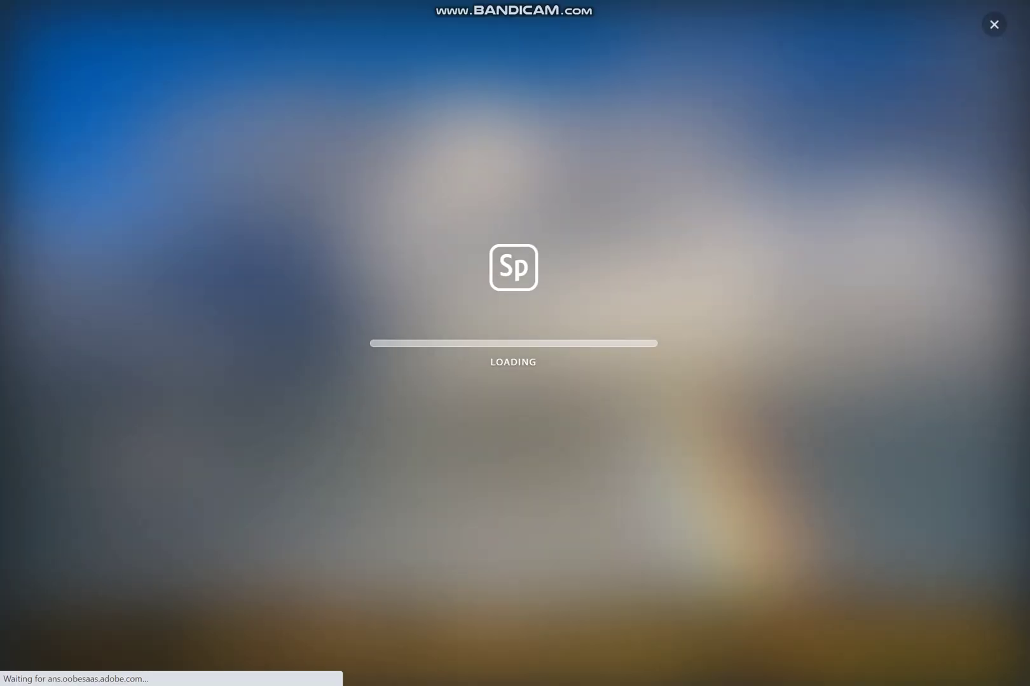
# Step: Present the page full screen, look through its text and cover, and return to the editor
pyautogui.press('pagedown')
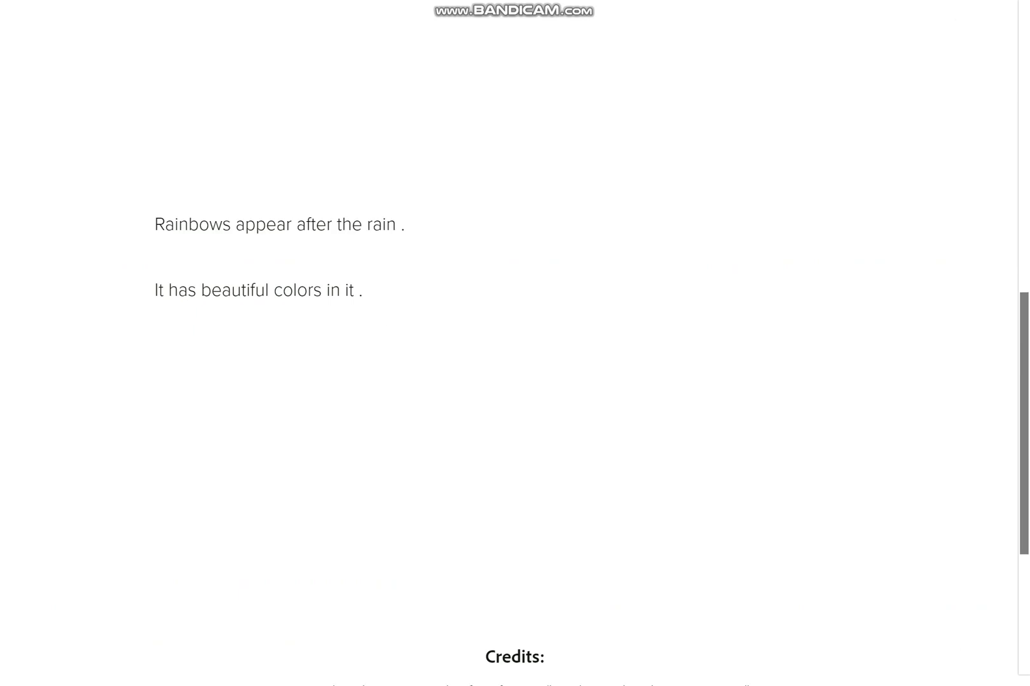
pyautogui.press('pageup')
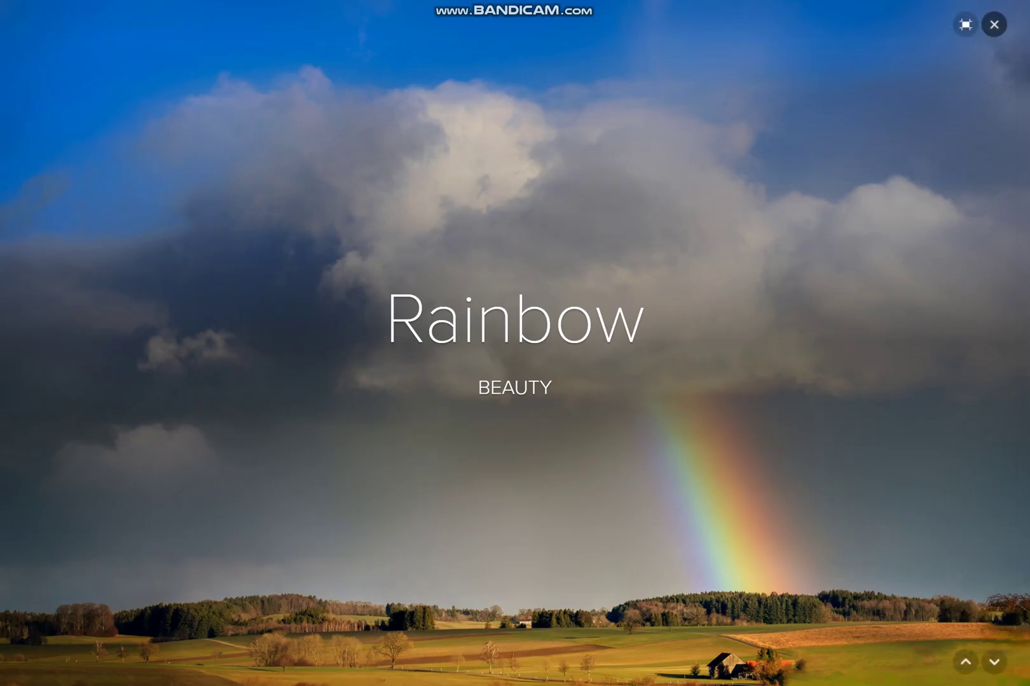
pyautogui.click(993, 25)
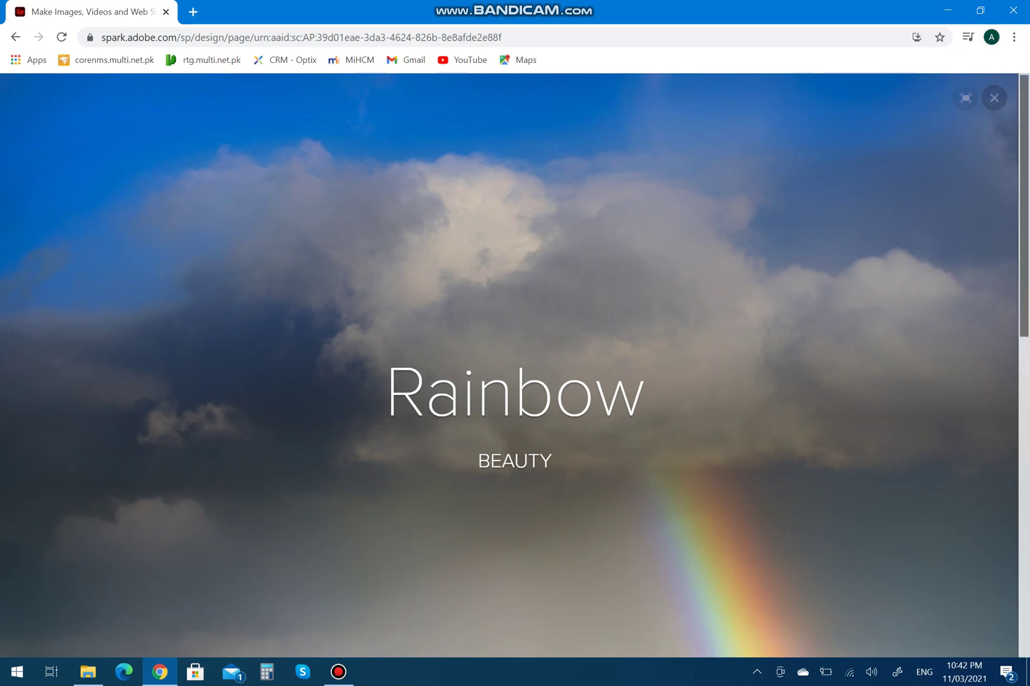
pyautogui.click(994, 98)
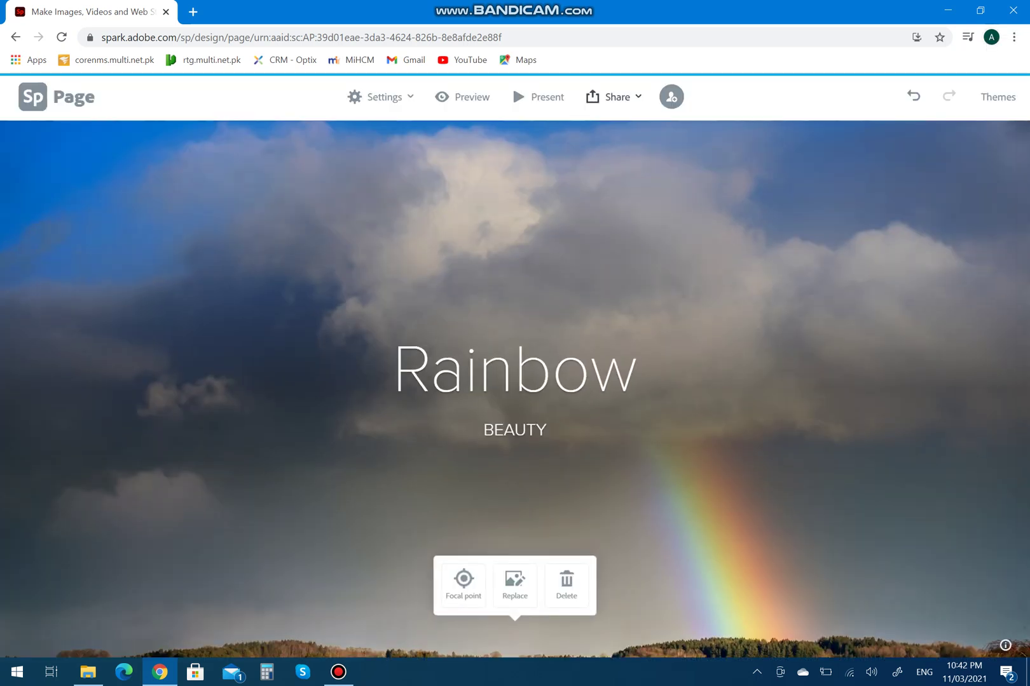
# Step: View the available sharing options for the page
pyautogui.click(615, 97)
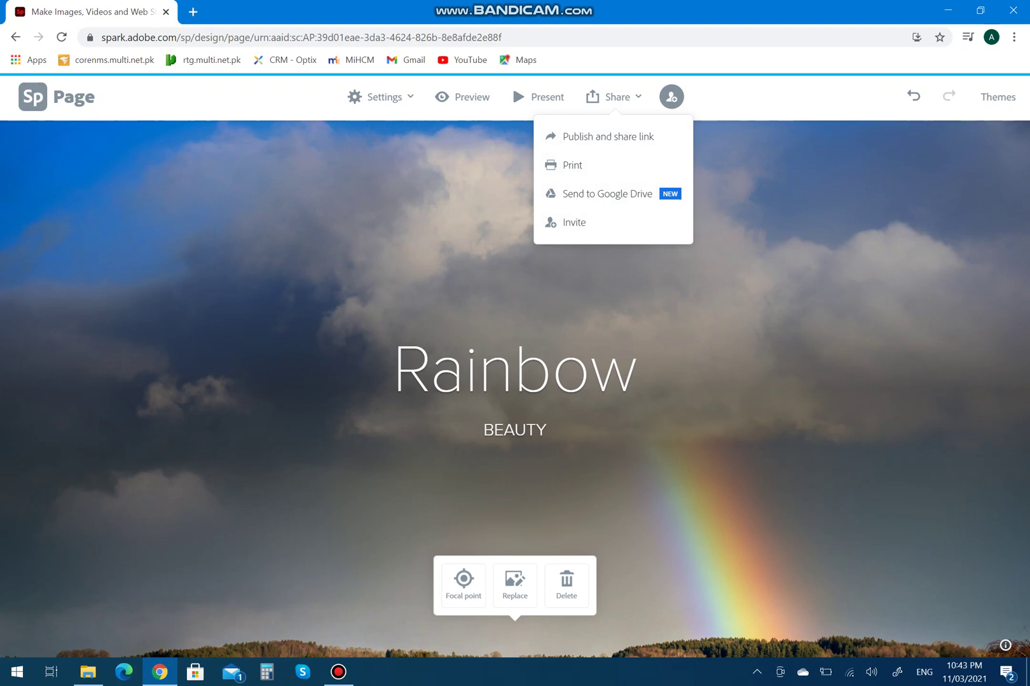
# Step: Apply the Storybook theme to the page, browse the remaining Spark themes, and return to the page
pyautogui.click(512, 85)
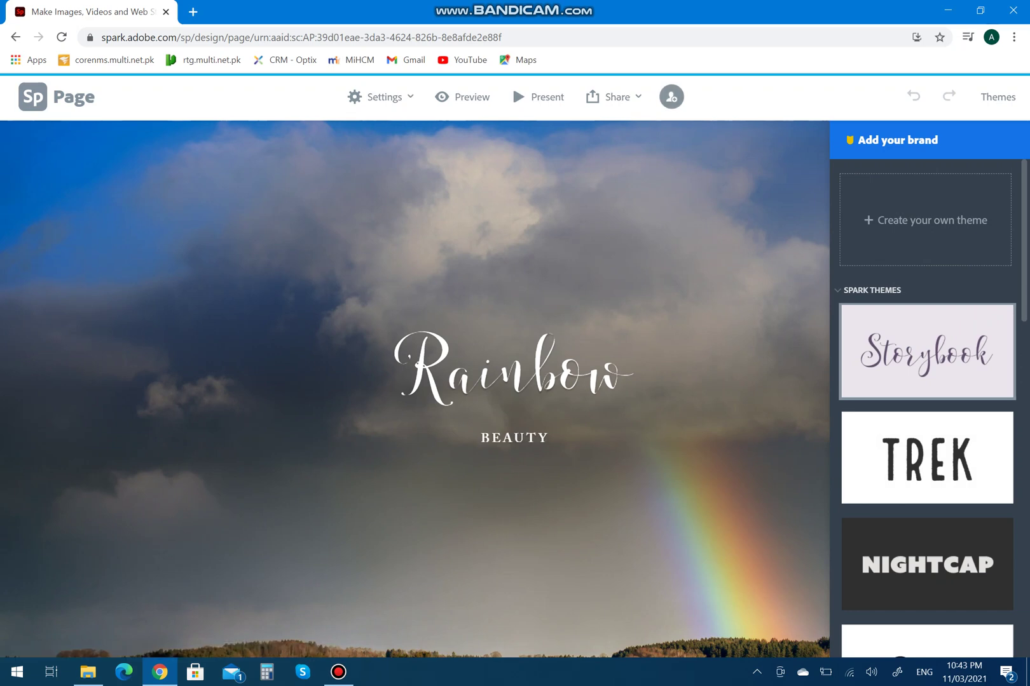
pyautogui.scroll(-15, 927, 407)
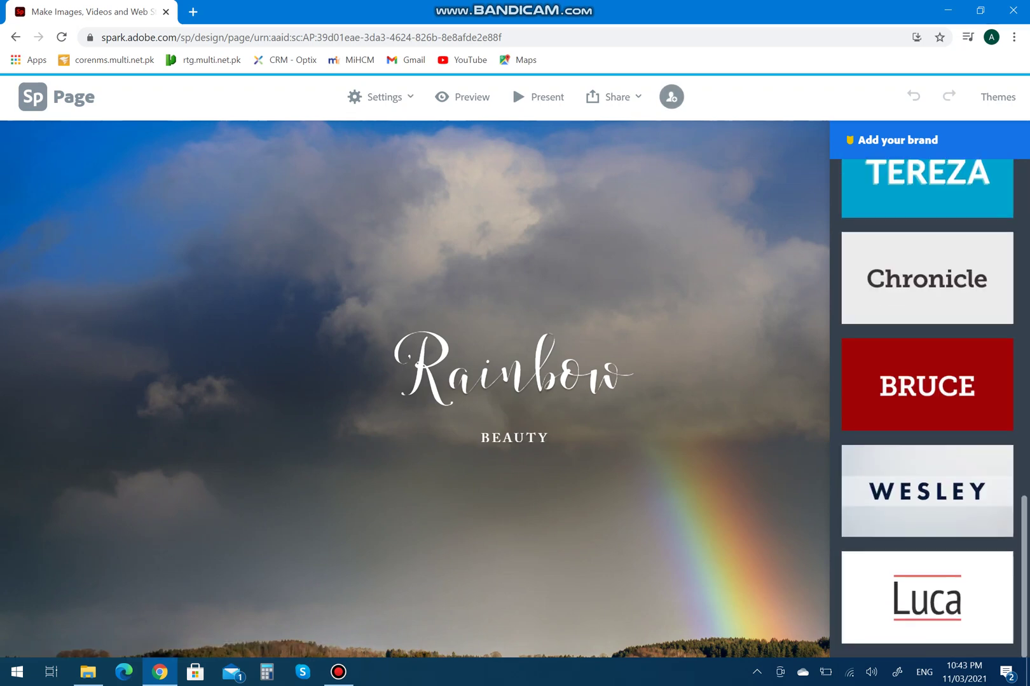
pyautogui.scroll(15, 927, 406)
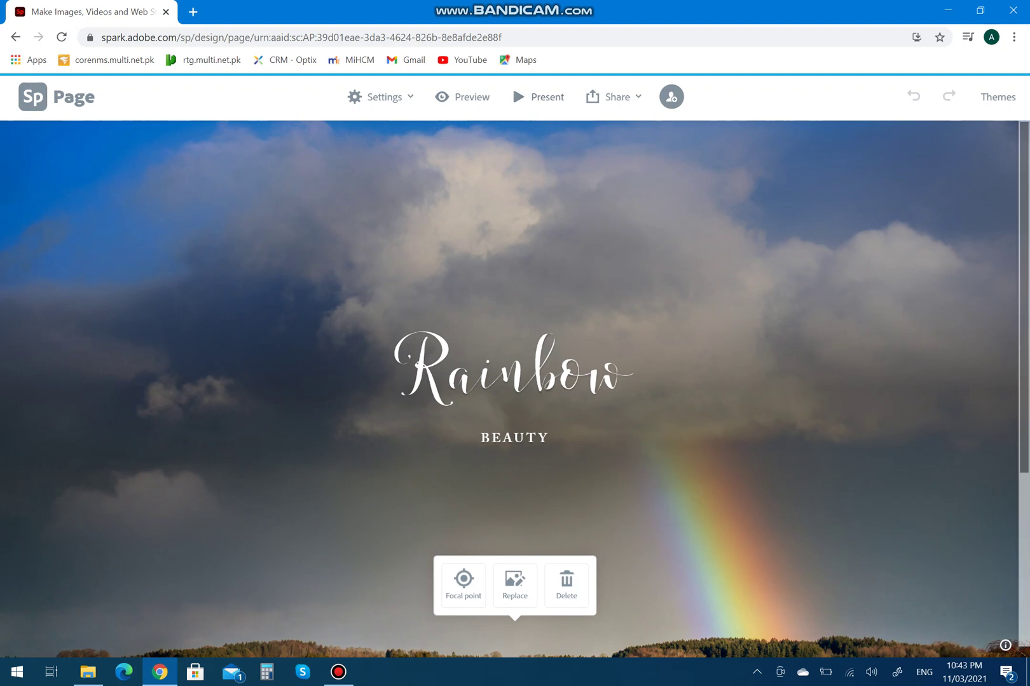
pyautogui.hotkey('alt', 'Tab')
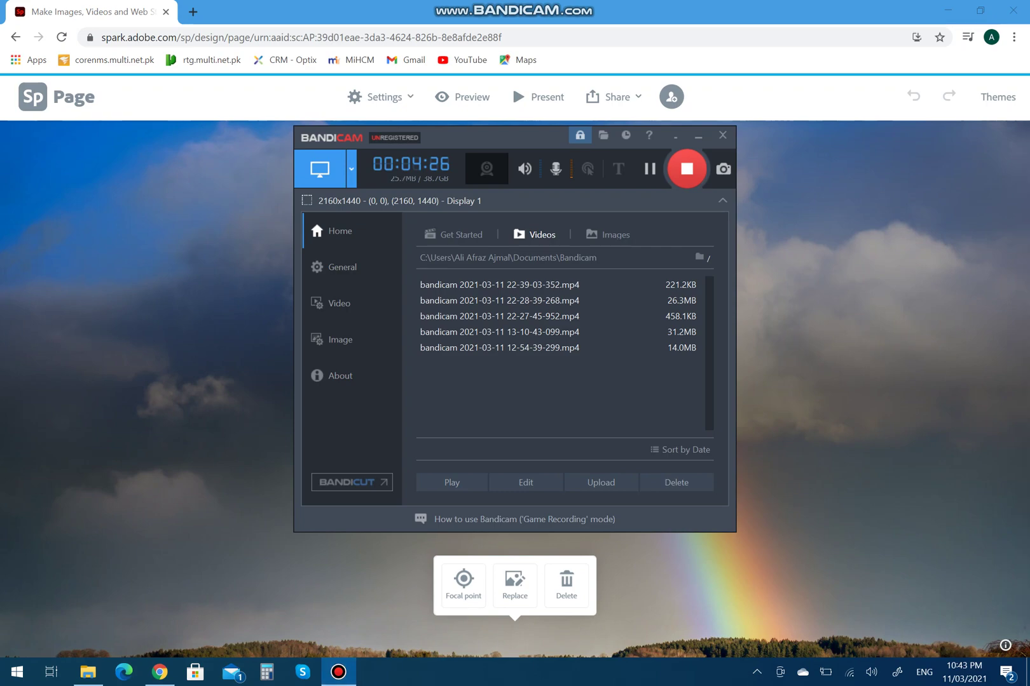